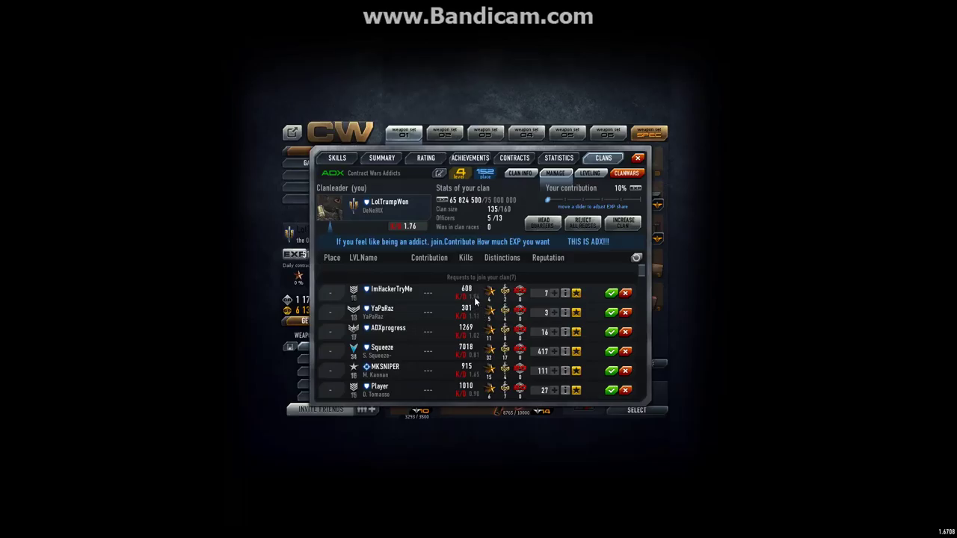
- Accept two pending join requests and refresh until the clan reads 137/160 members
scroll(476, 299, "down", 1)
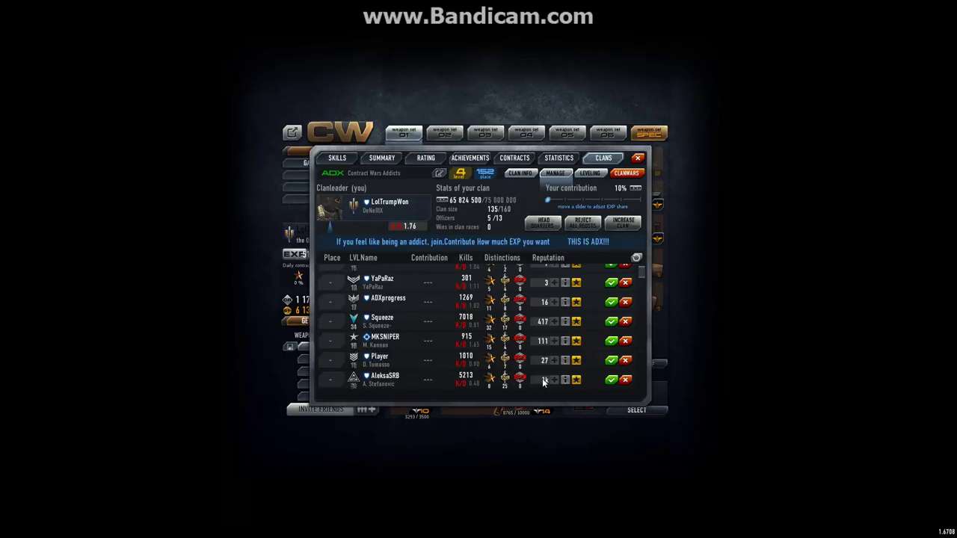
left_click(611, 380)
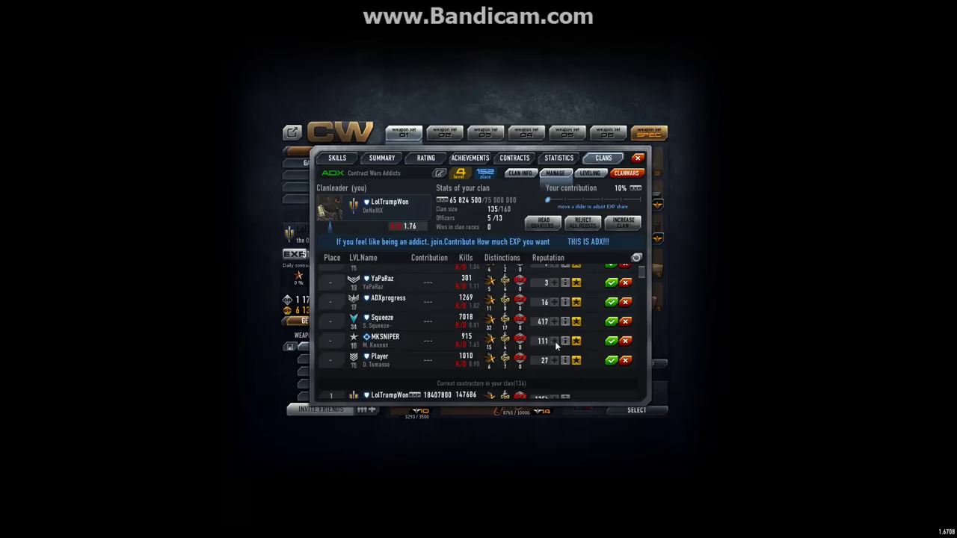
left_click(611, 341)
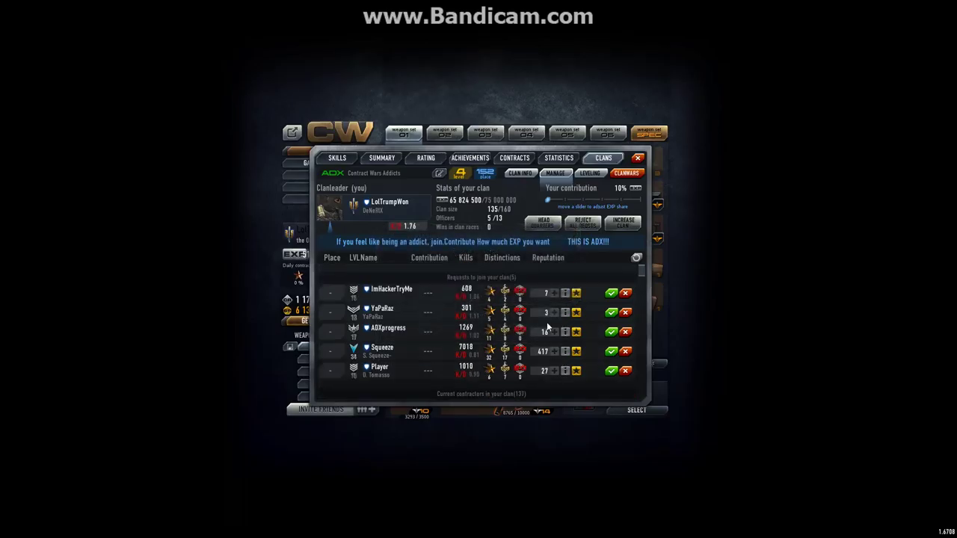
left_click(636, 258)
left_click(636, 257)
- Transfer the full 1 172 552 credits into the clan balance from the Leveling view
left_click(590, 173)
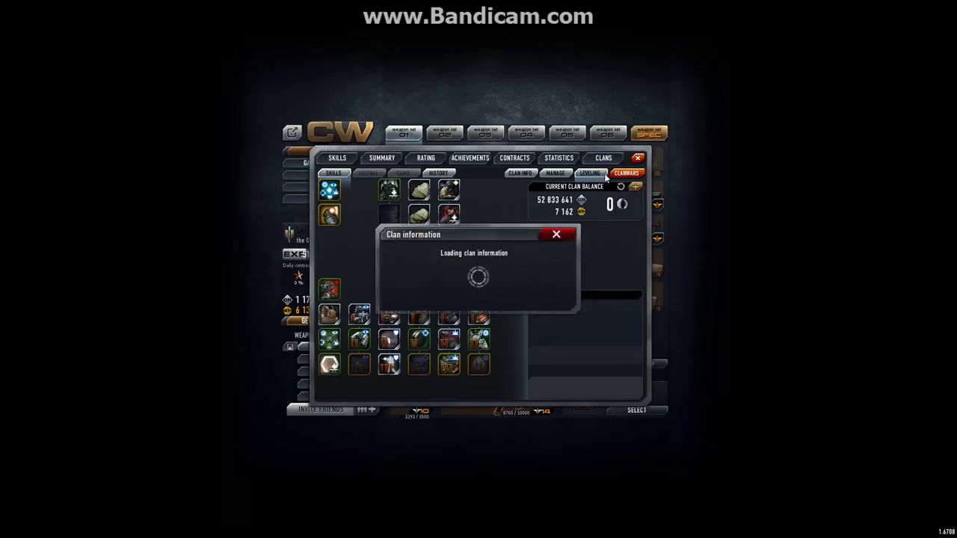
left_click(635, 186)
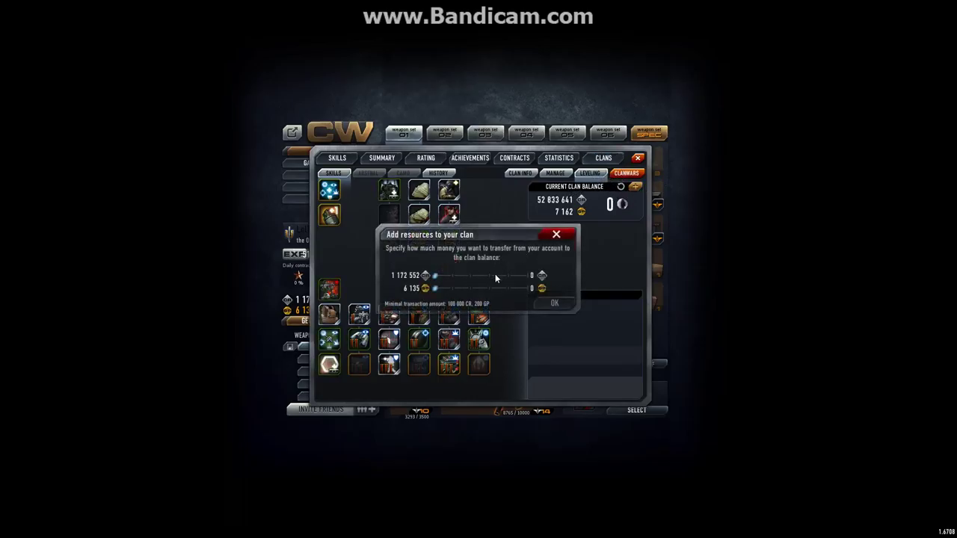
left_click_drag(517, 278, 609, 293)
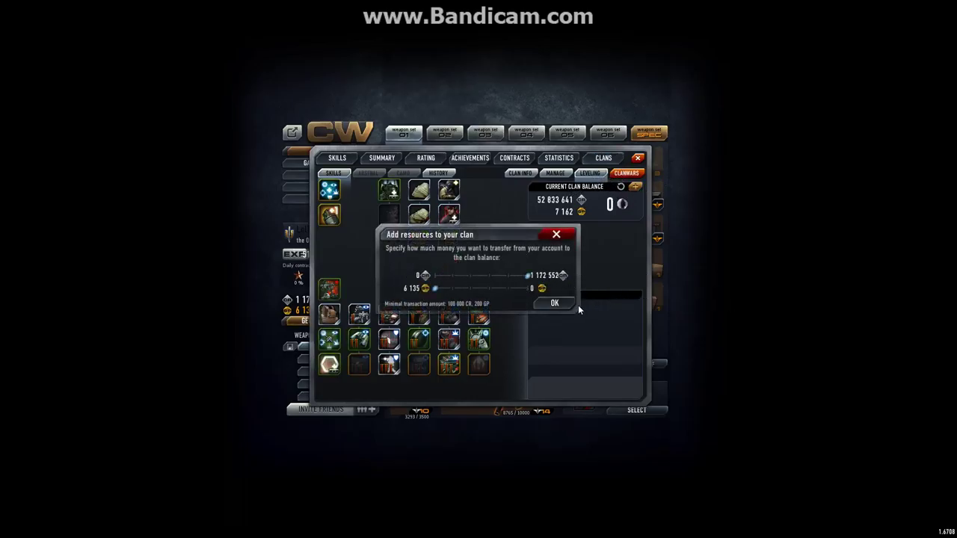
left_click(576, 305)
- Refresh the clan funds History so the new 1 172 552 donation is listed
left_click(448, 175)
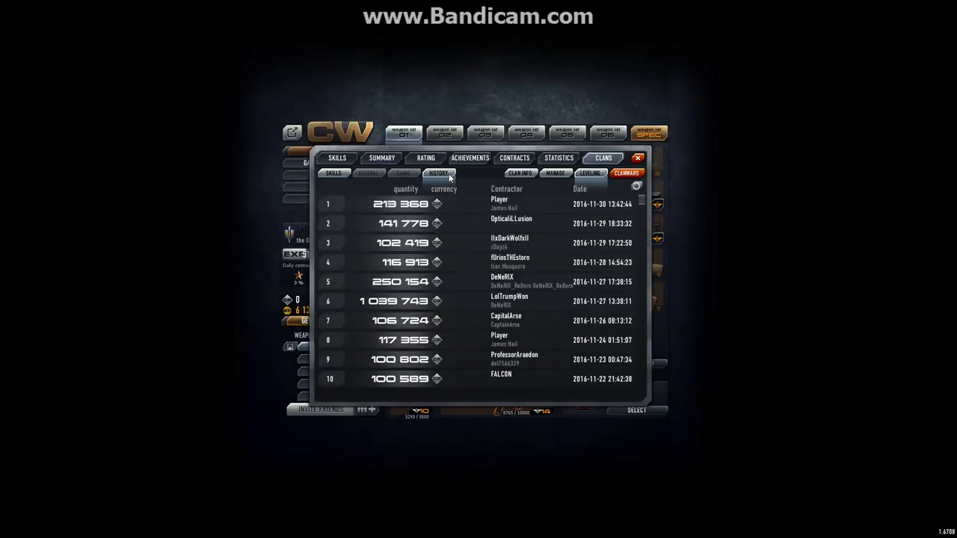
left_click(636, 187)
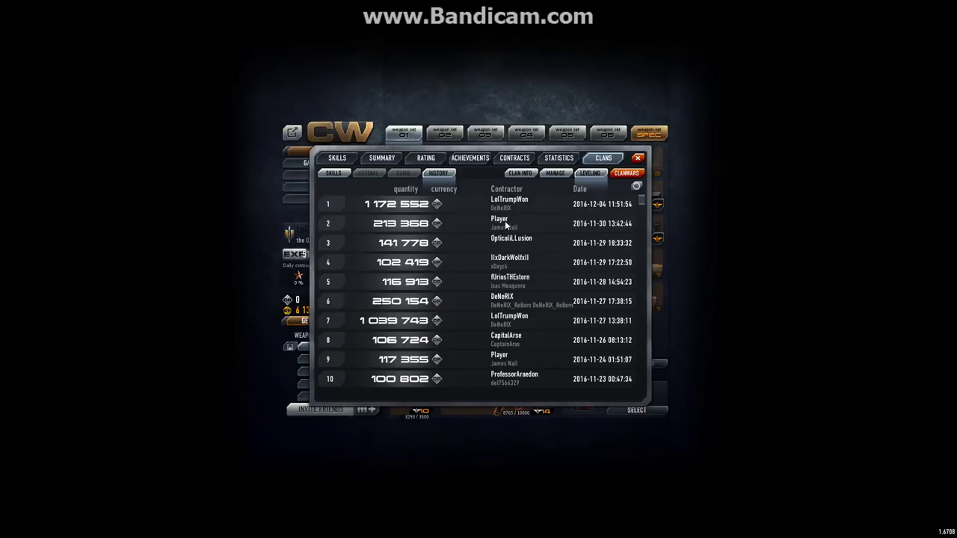
left_click(338, 176)
- Reload the clan skills and read the Clan armor bonus of +20 armor points
left_click(620, 186)
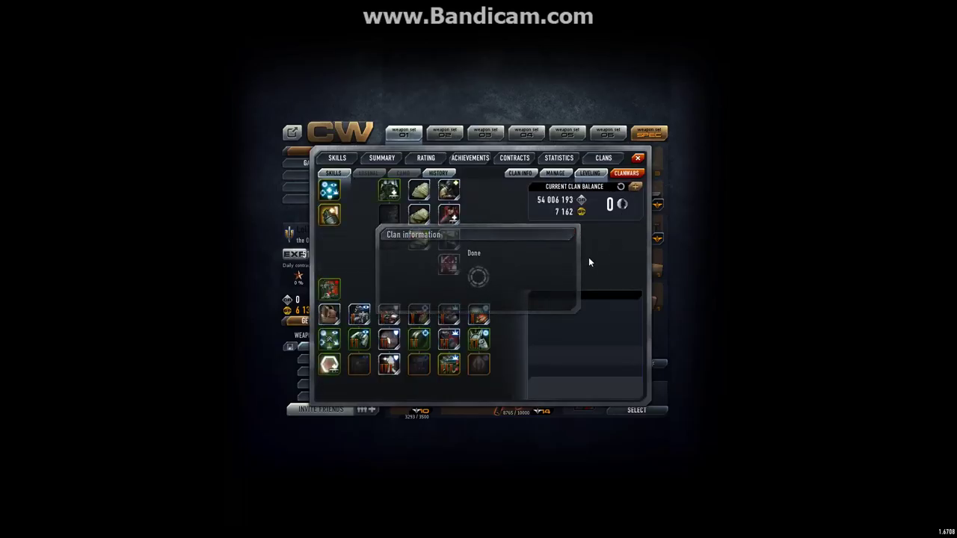
mouse_move(331, 316)
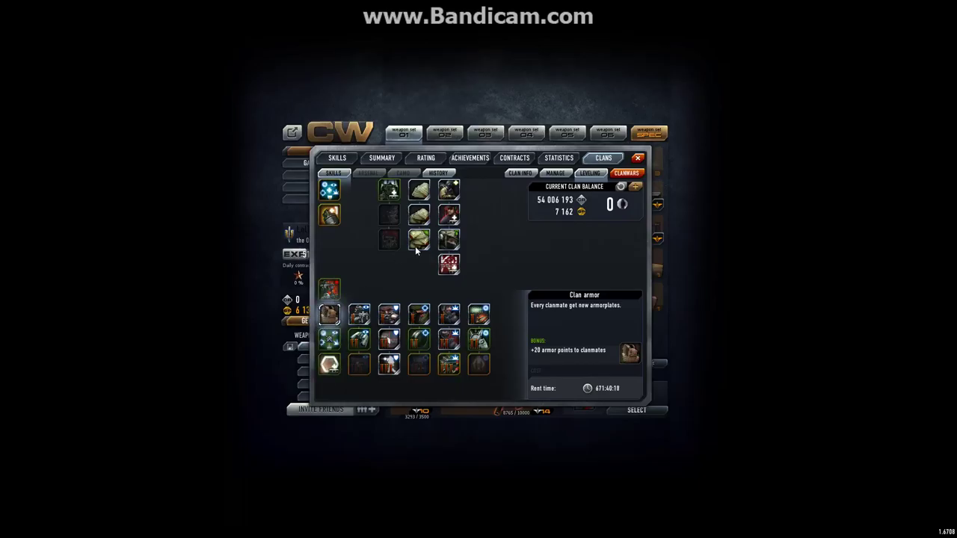
- Refresh clan management, find ADX at place 152 in the clan rating, then switch to Discord
left_click(547, 173)
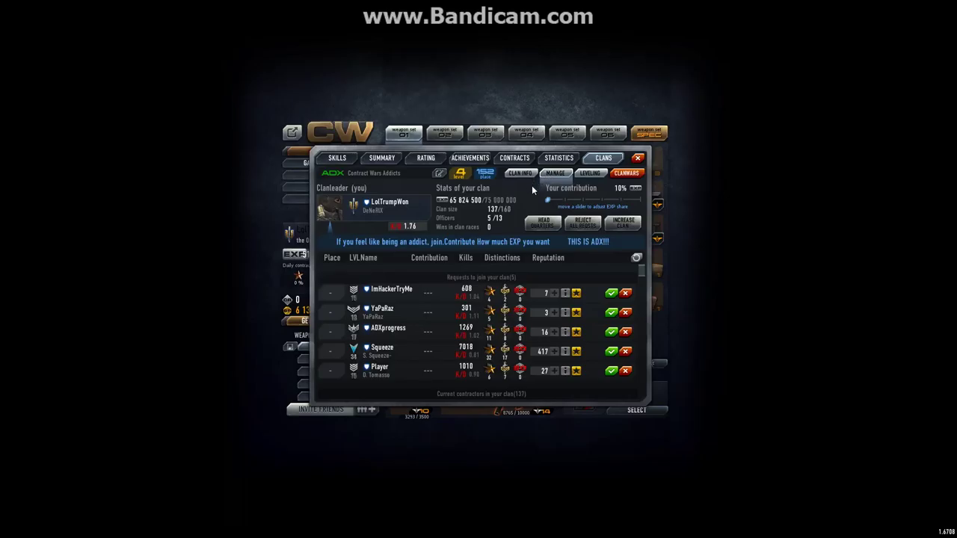
left_click(635, 259)
left_click(629, 174)
scroll(544, 251, "down", 10)
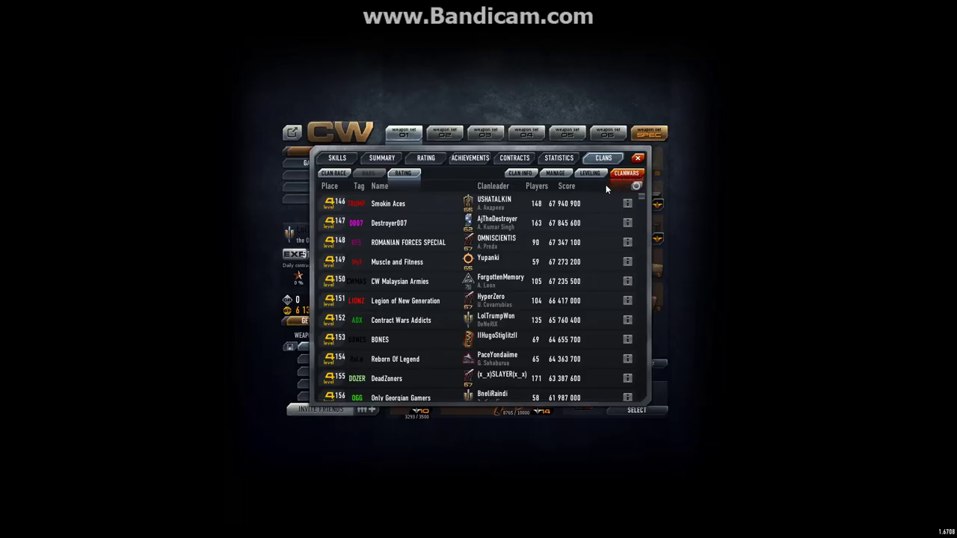
key("Escape")
left_click(402, 528)
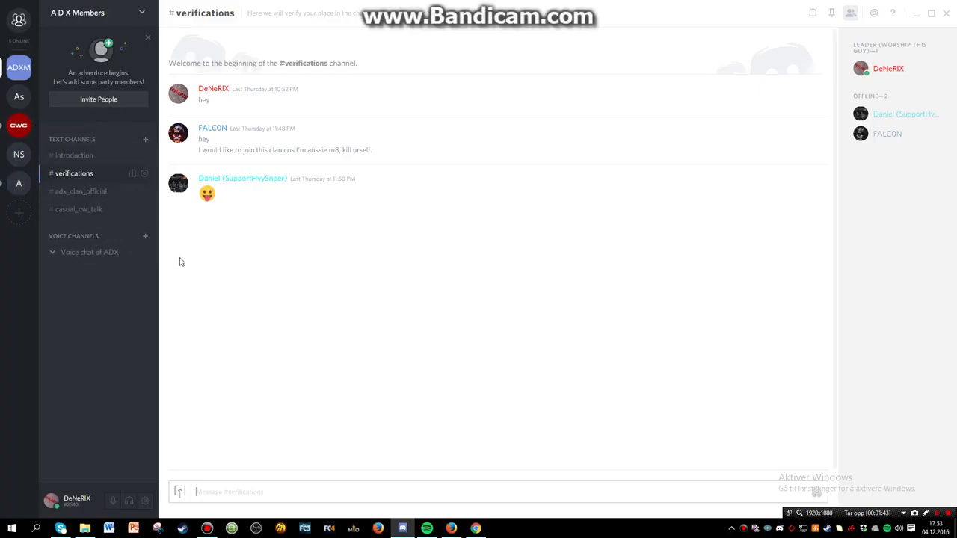
- Browse #adx_clan_official, #introduction and #verifications, finishing on the empty #casual_cw_talk channel
left_click(100, 192)
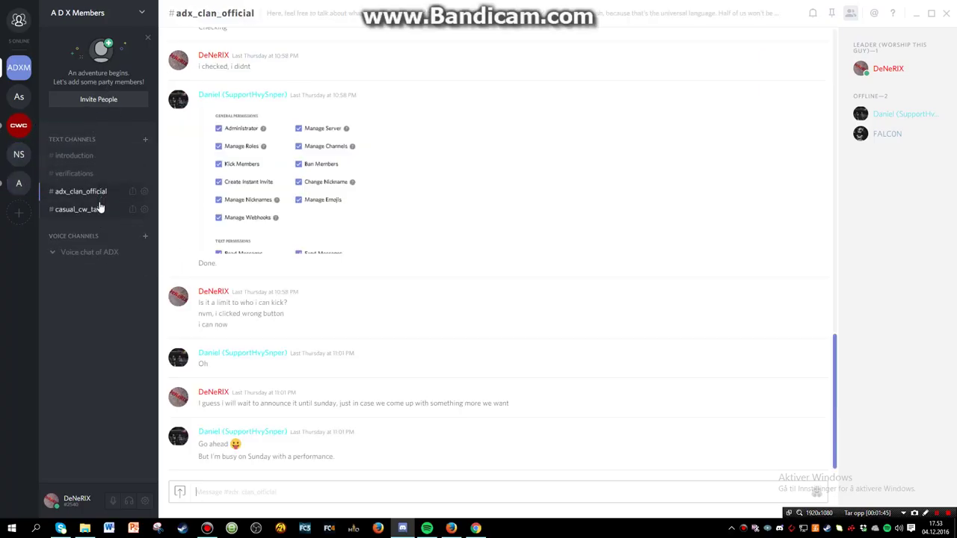
left_click(97, 211)
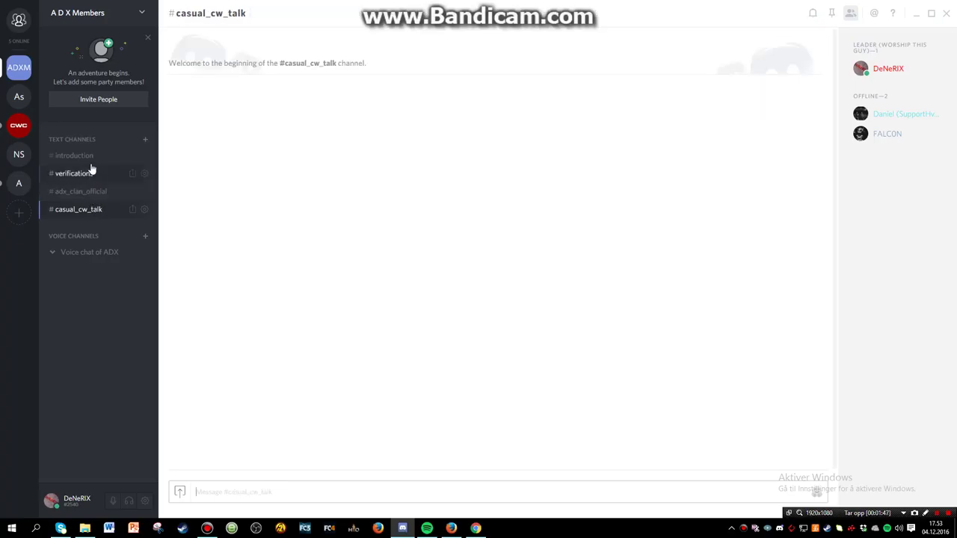
left_click(90, 158)
left_click(95, 210)
left_click(95, 192)
left_click(92, 175)
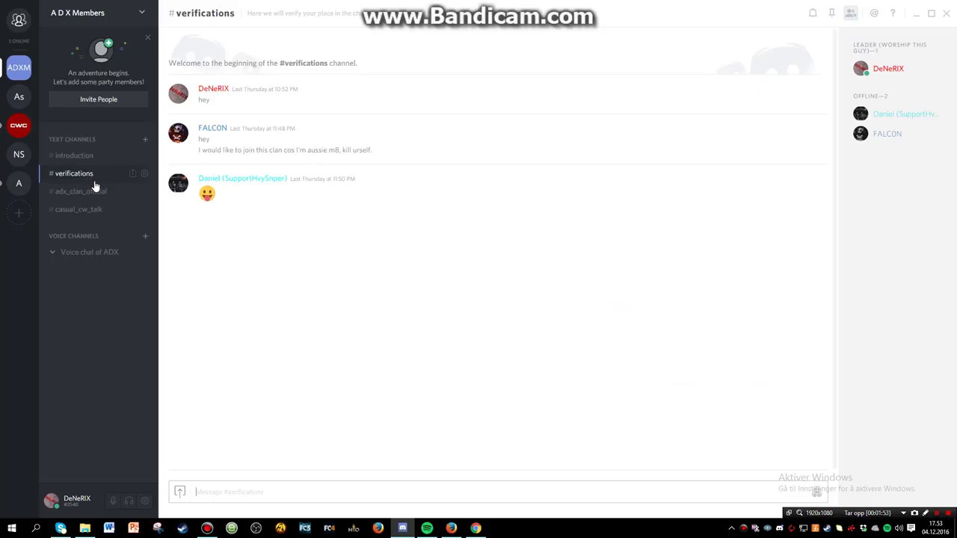
left_click(96, 193)
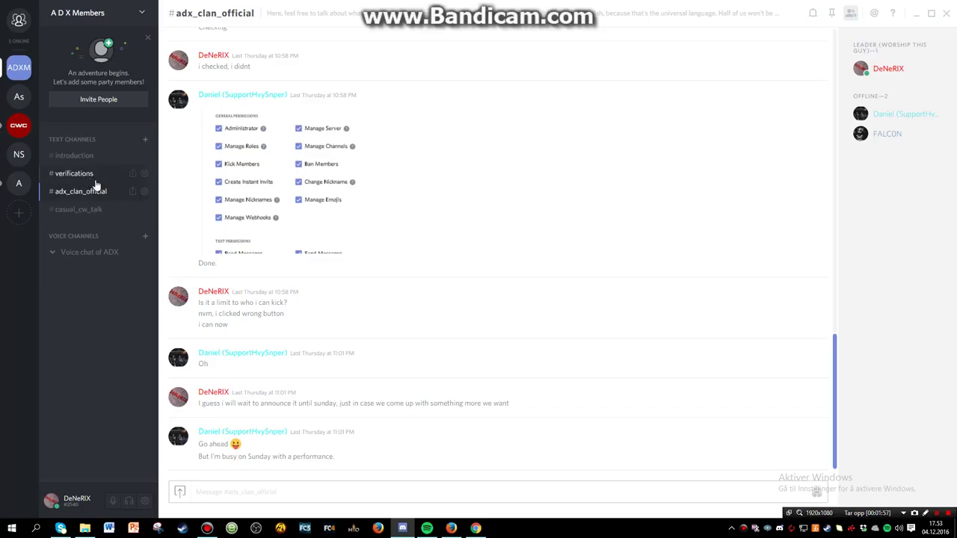
left_click(94, 173)
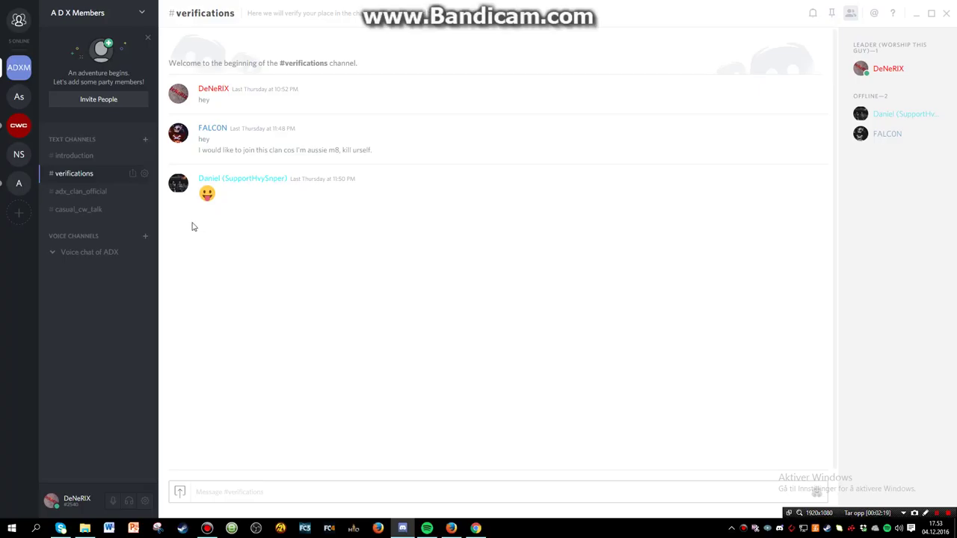
left_click(106, 194)
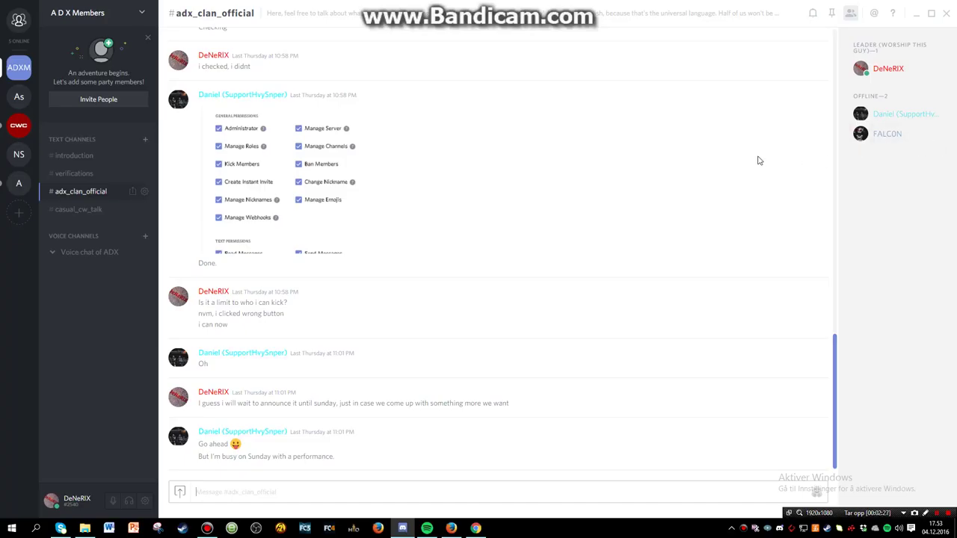
left_click(59, 210)
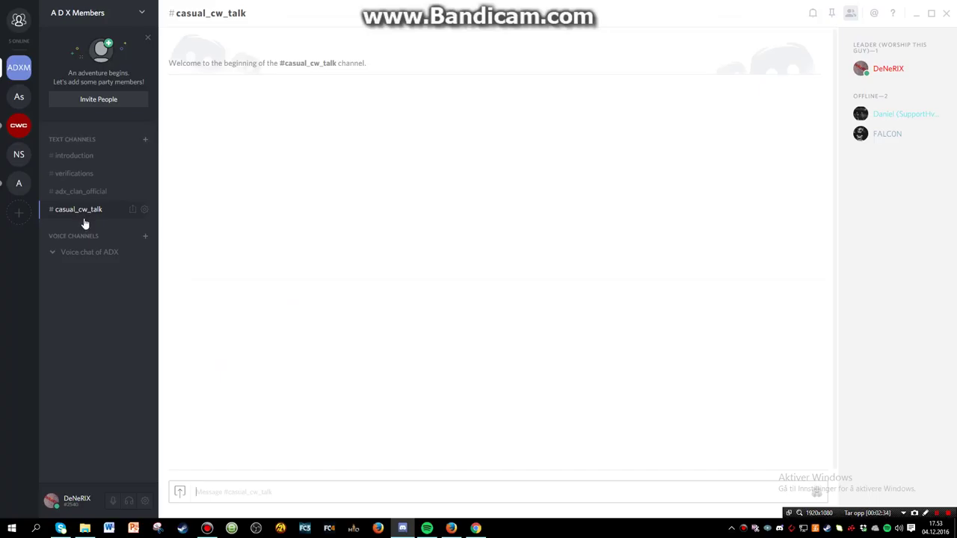
- Open the ADX server's Roles settings and view Leader, Leitenant, Server monitor! and Officers
left_click(142, 14)
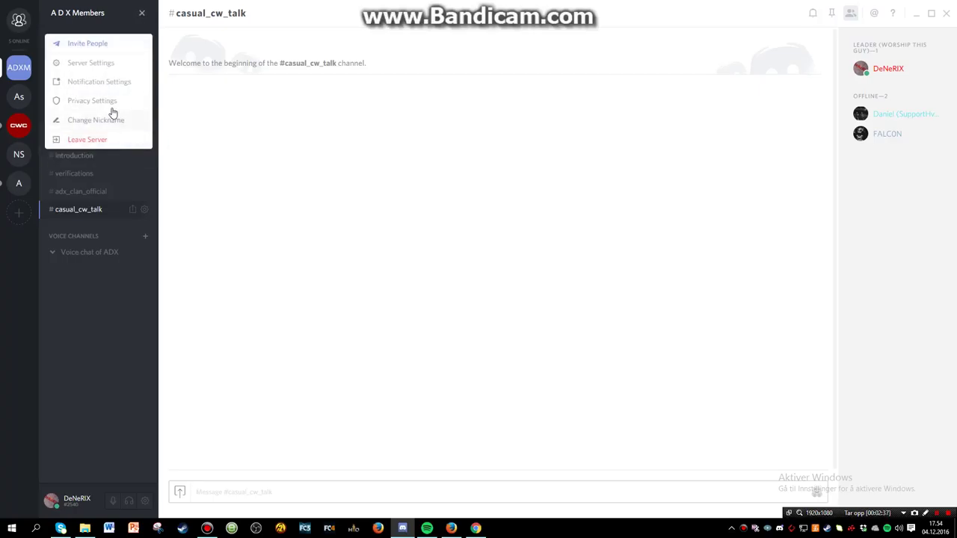
left_click(112, 64)
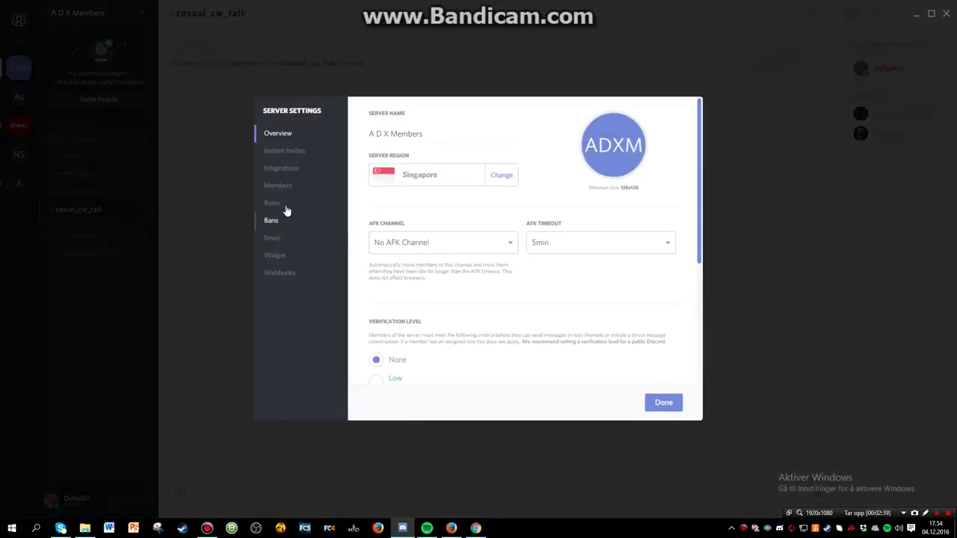
left_click(284, 202)
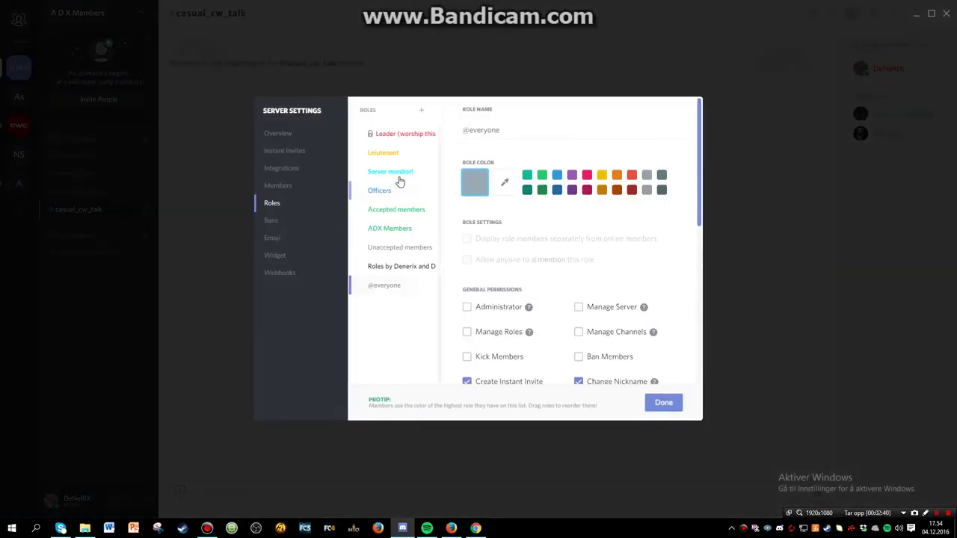
left_click(408, 137)
left_click(405, 157)
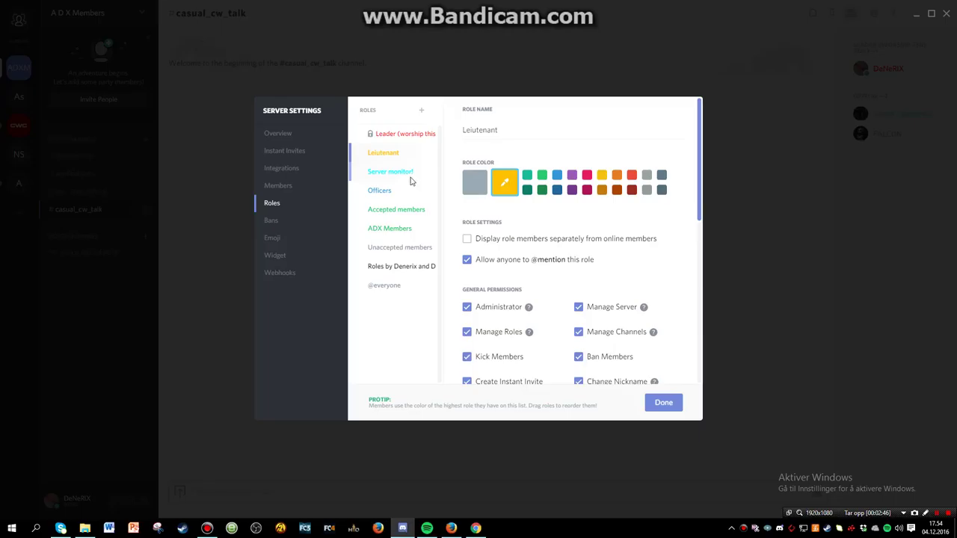
left_click(411, 177)
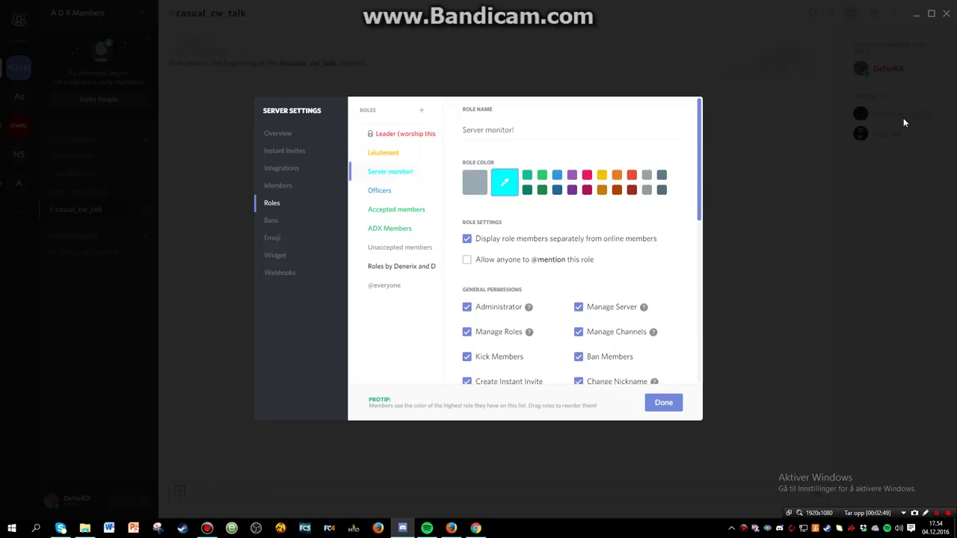
left_click(397, 191)
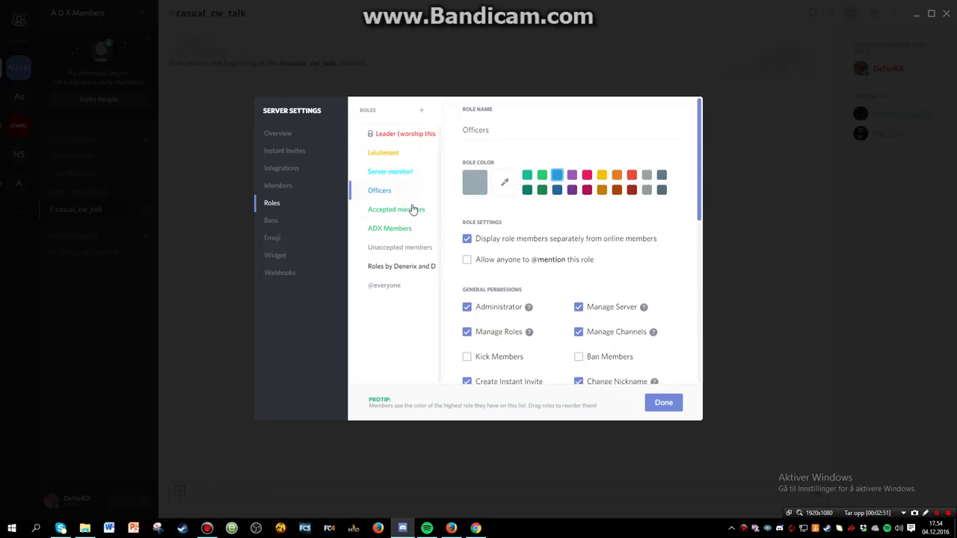
- Switch to Contract Wars and scroll through the clan Manage member list
left_click(452, 528)
left_click(437, 190)
scroll(292, 324, "down", 1)
scroll(292, 324, "down", 3)
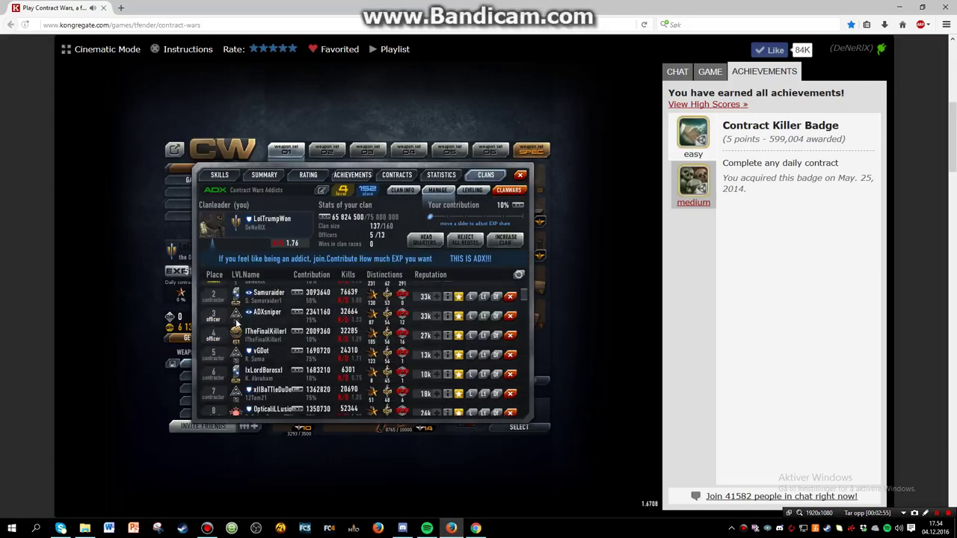
- Scroll further down the ranked clan members, then return to Discord's Officers role settings
scroll(215, 344, "down", 3)
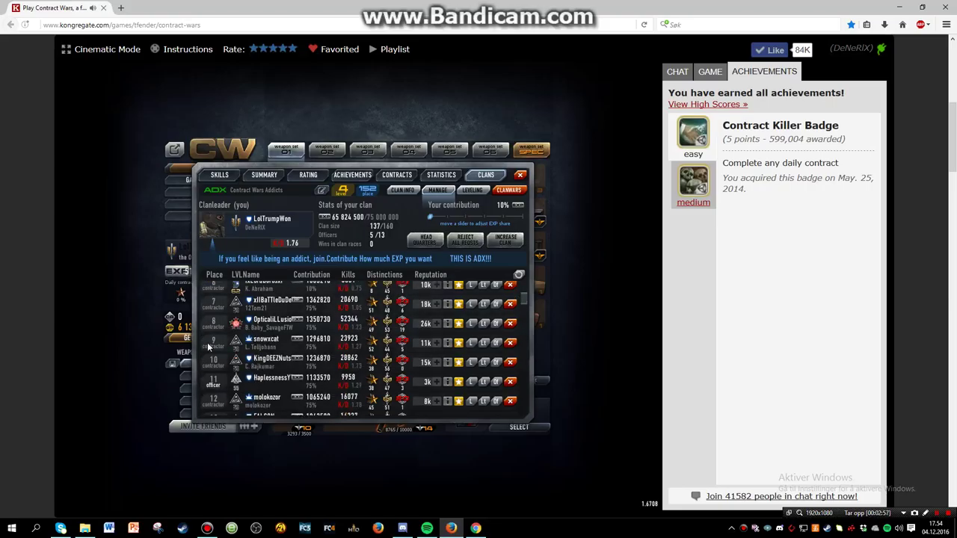
scroll(258, 362, "down", 1)
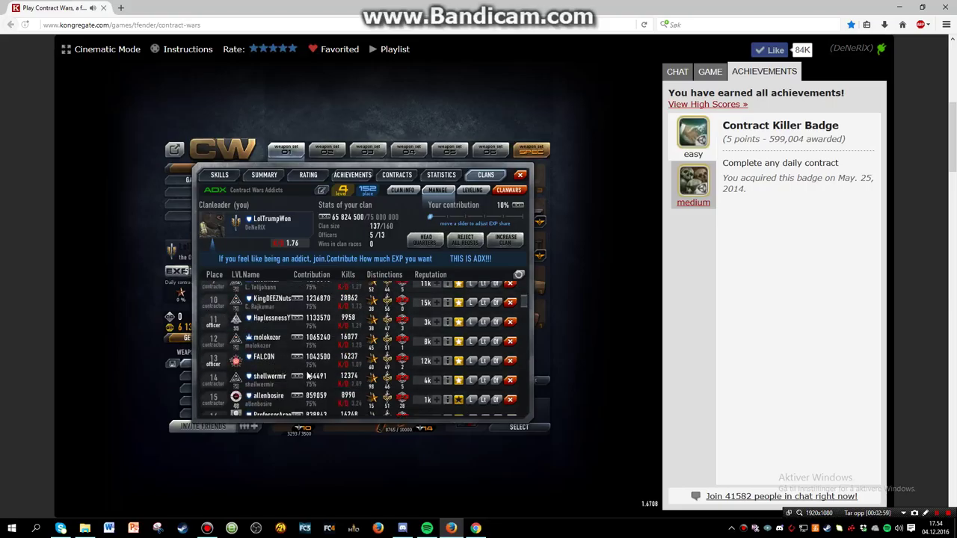
scroll(386, 367, "down", 3)
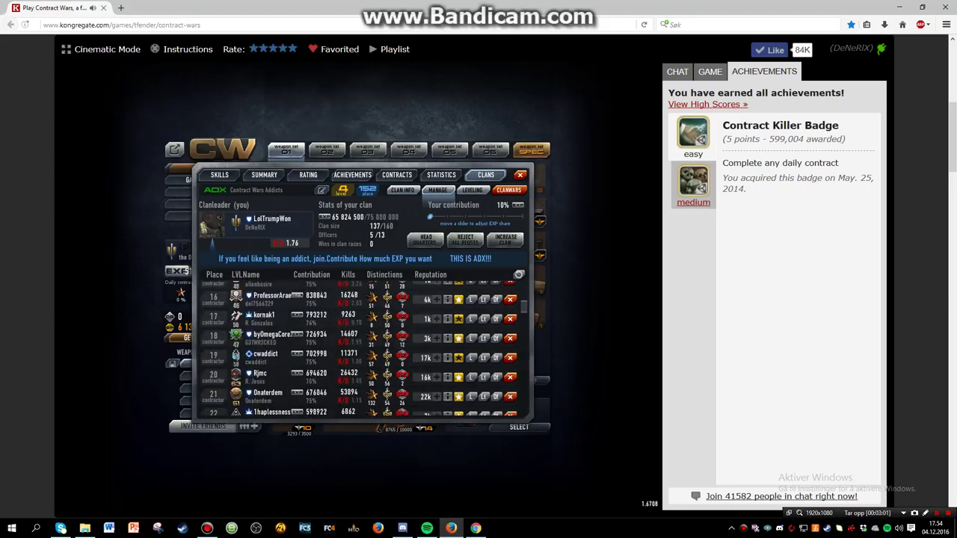
left_click(451, 529)
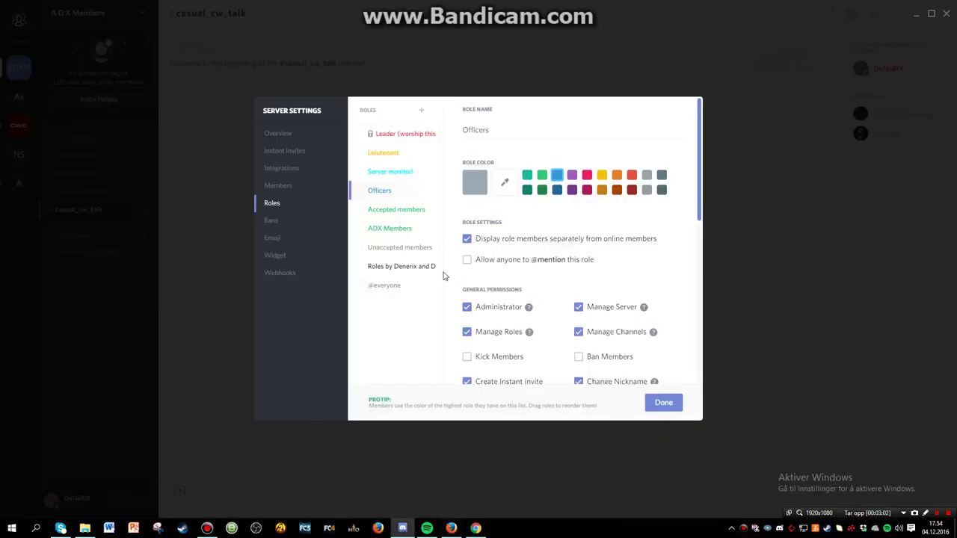
- View the Accepted members and ADX Members roles, then close Server Settings
left_click(396, 216)
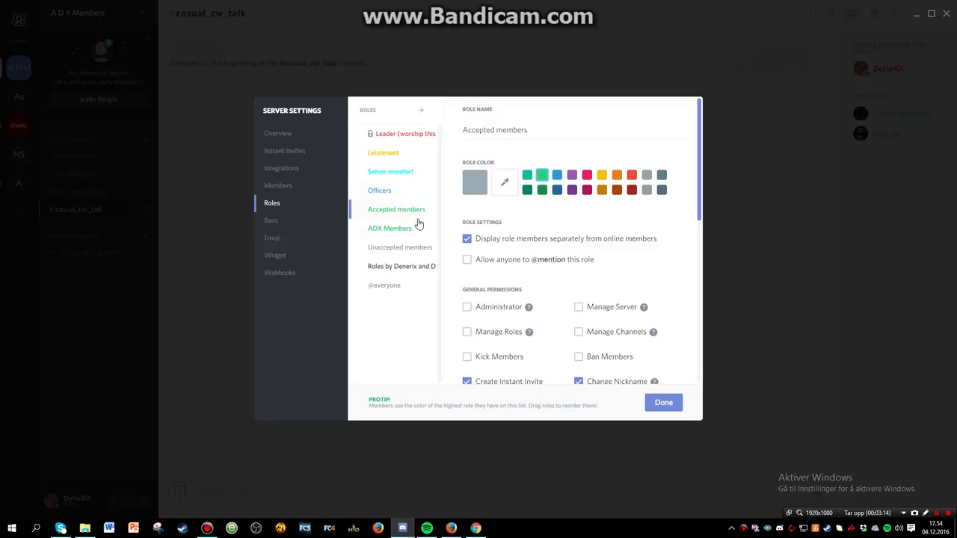
left_click(419, 230)
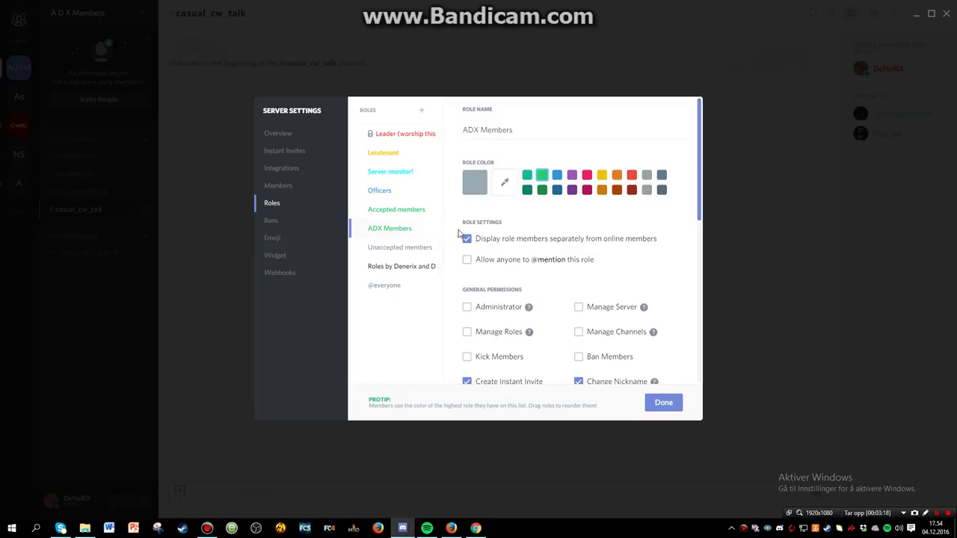
left_click(451, 528)
left_click(402, 528)
left_click(197, 237)
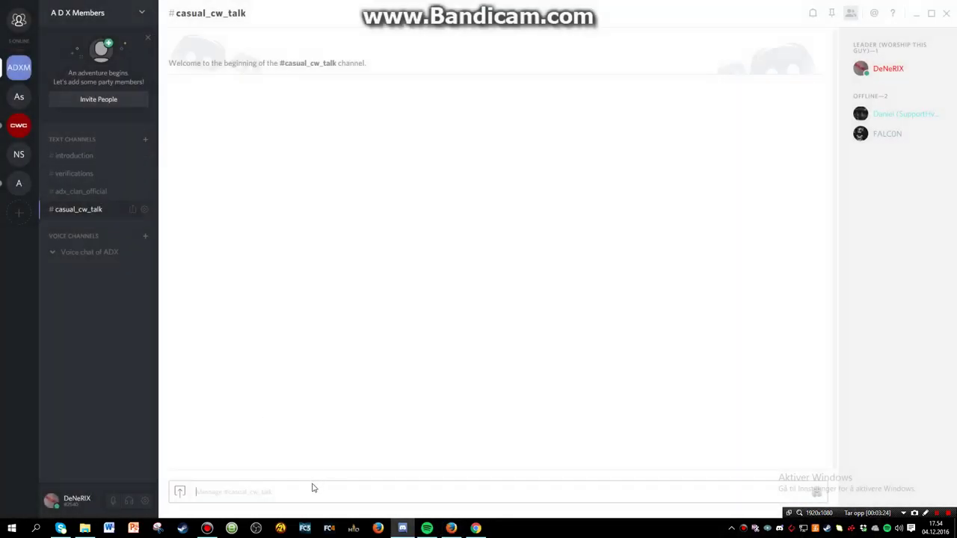
- Post an example verification in #verifications giving the in-game name and Place:1
left_click(75, 174)
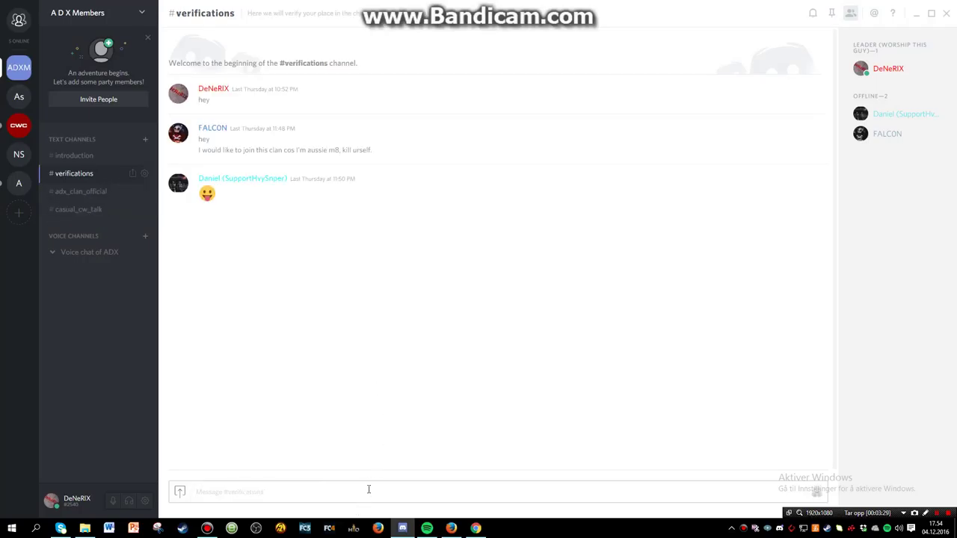
type("H")
key("Return")
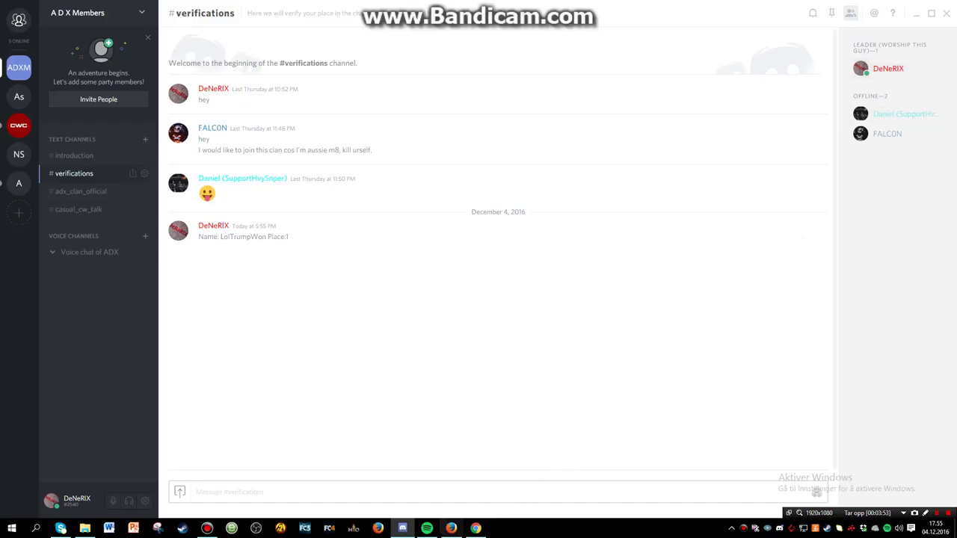
- Scroll down the Contract Wars list, then return to the verifications channel
left_click(451, 528)
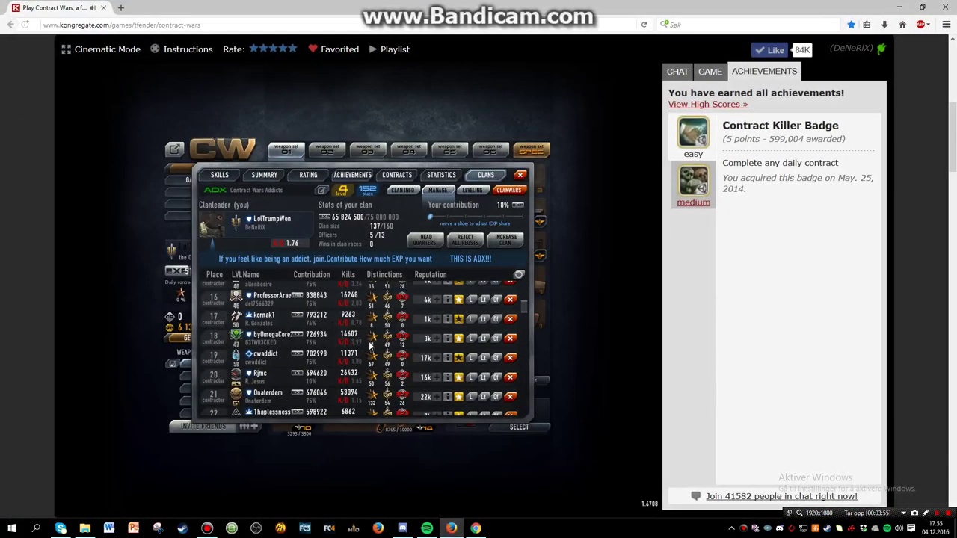
scroll(337, 338, "down", 5)
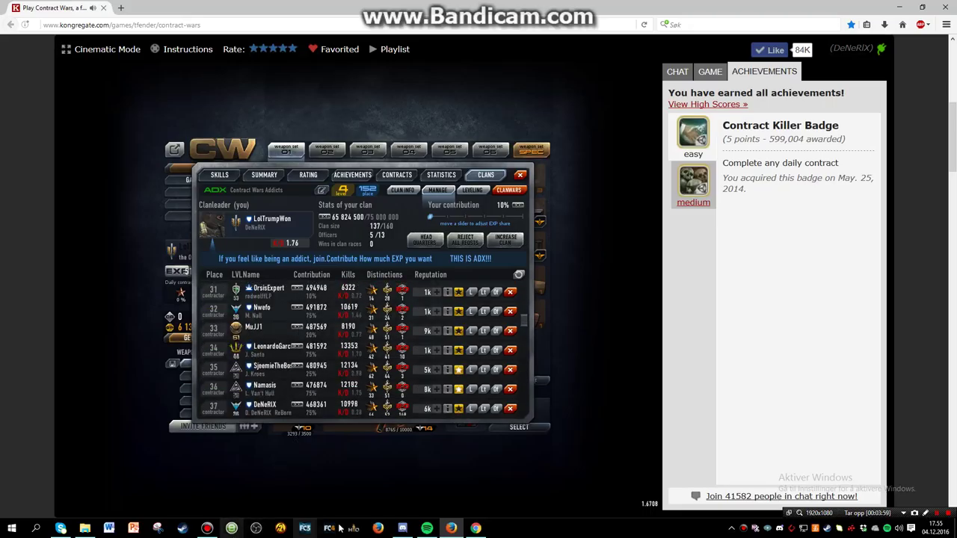
key("alt+Tab")
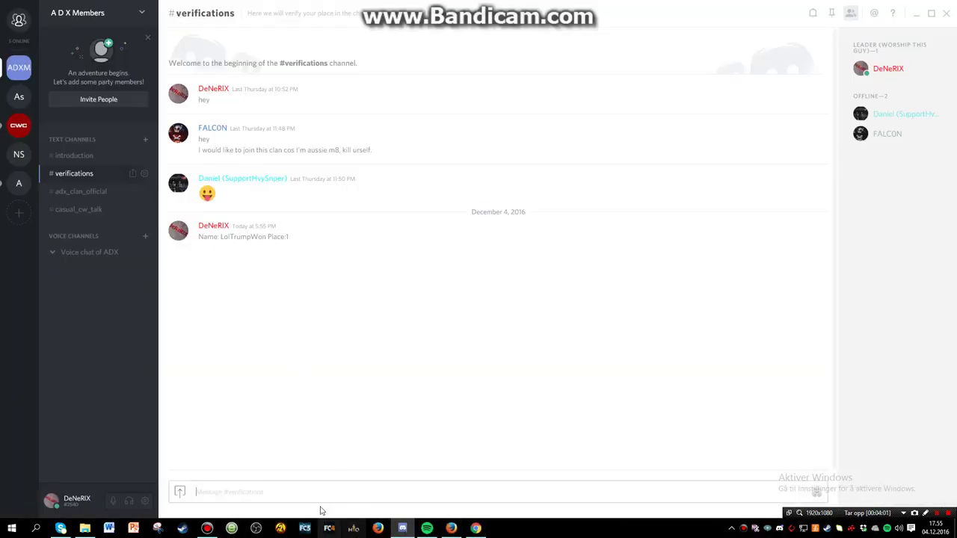
- Delete the example verification message, then switch to the ADX server's #adx_clan channel
left_click(817, 243)
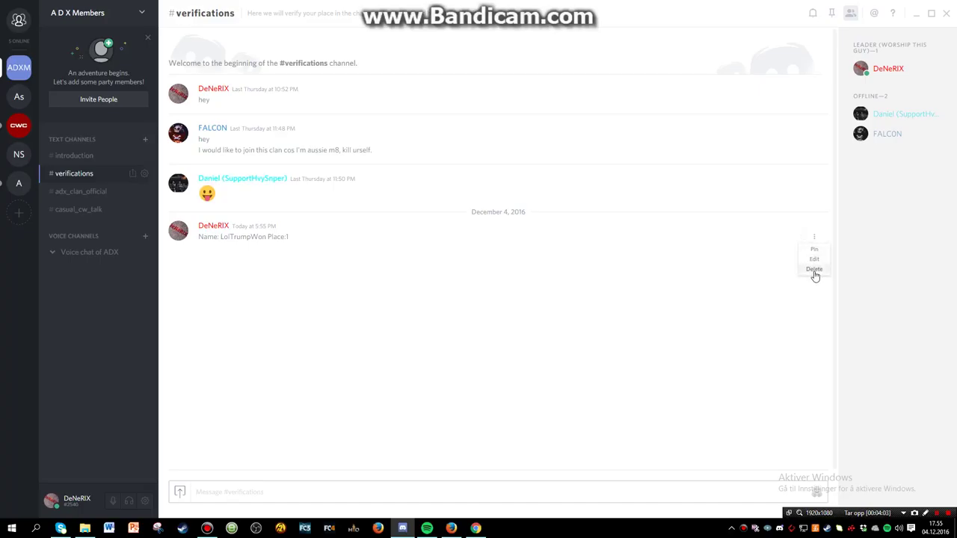
left_click(814, 272)
left_click(559, 320)
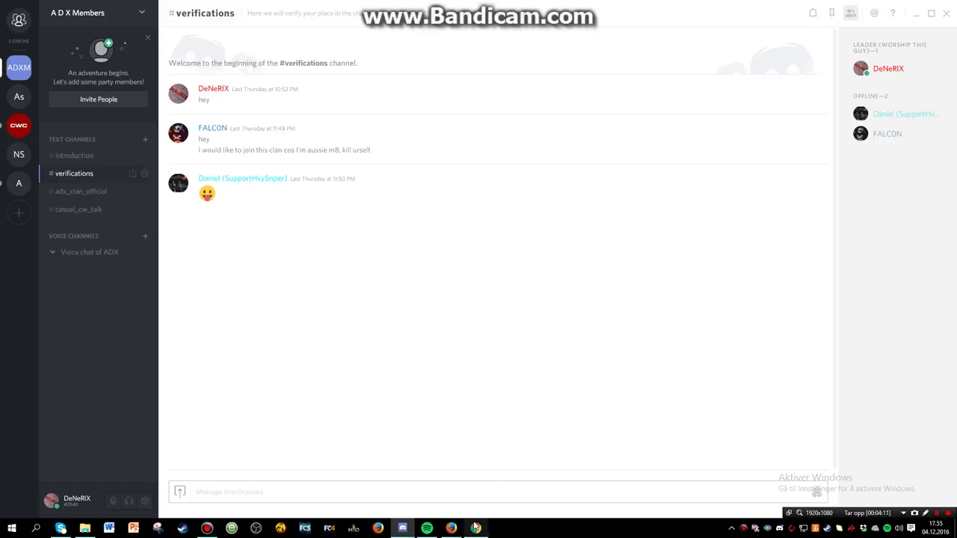
mouse_move(455, 530)
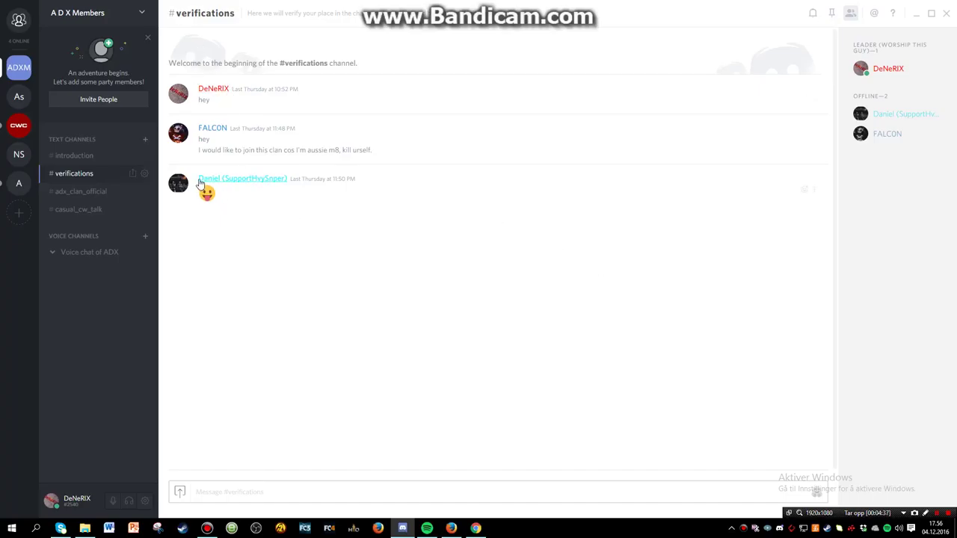
left_click(19, 183)
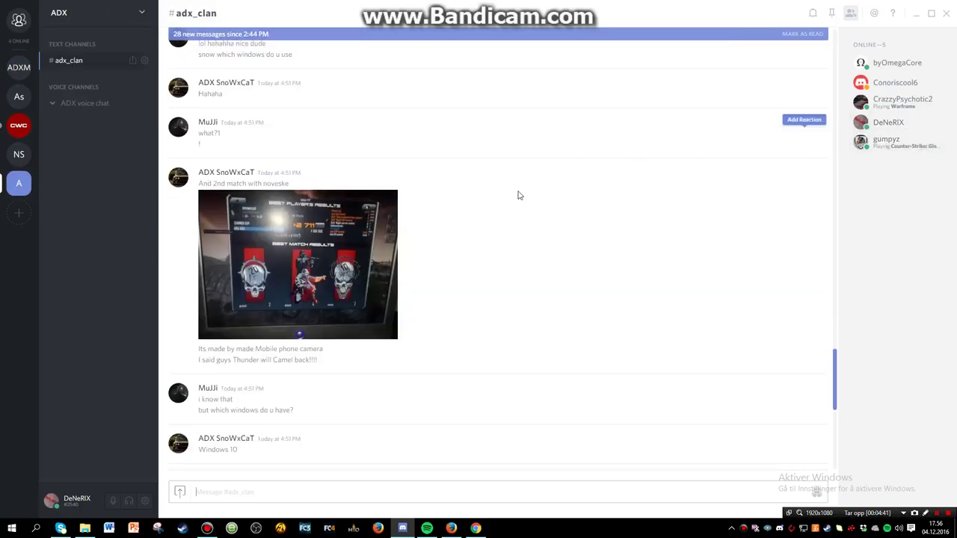
- Scroll through the #adx_clan chat, opening and dismissing a member's actions menu along the way
scroll(483, 267, "down", 5)
scroll(498, 293, "down", 2)
scroll(472, 314, "up", 8)
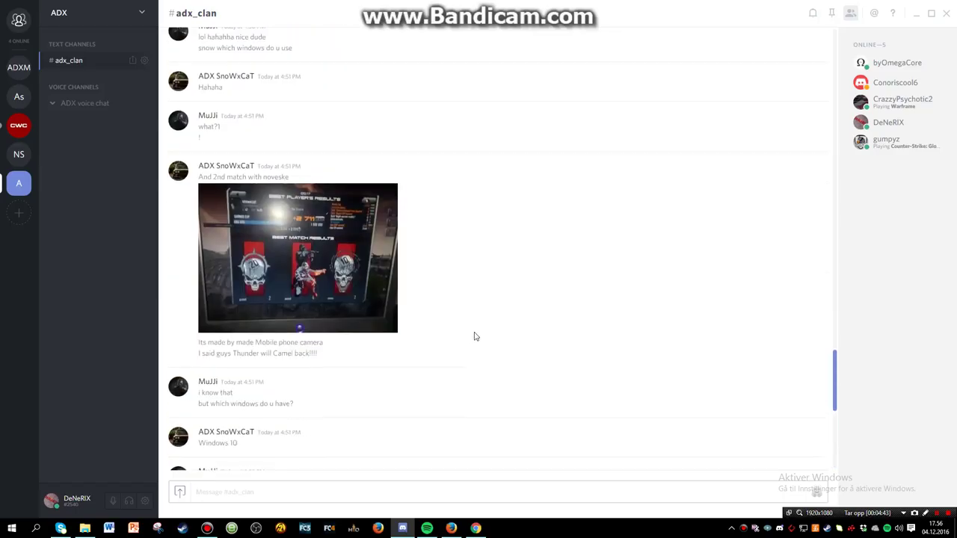
scroll(482, 366, "up", 15)
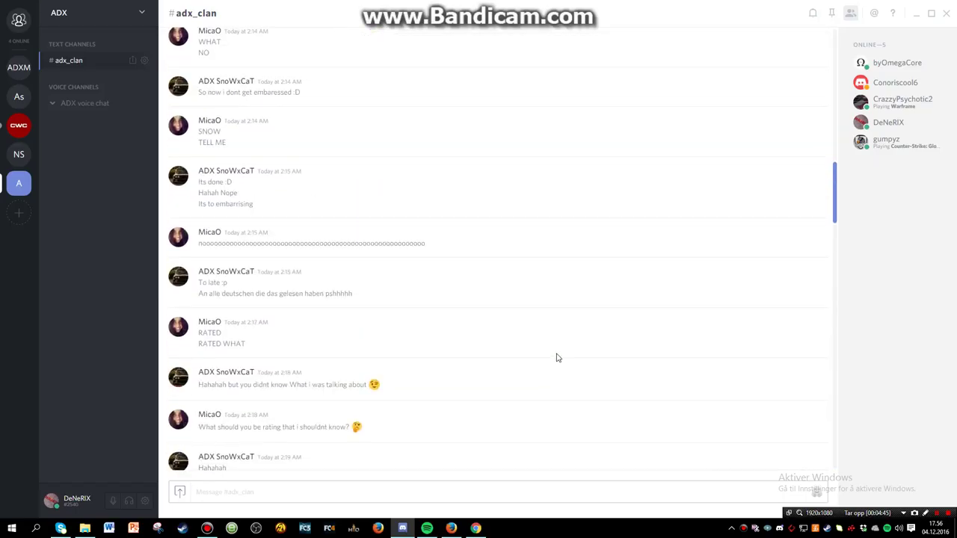
right_click(918, 78)
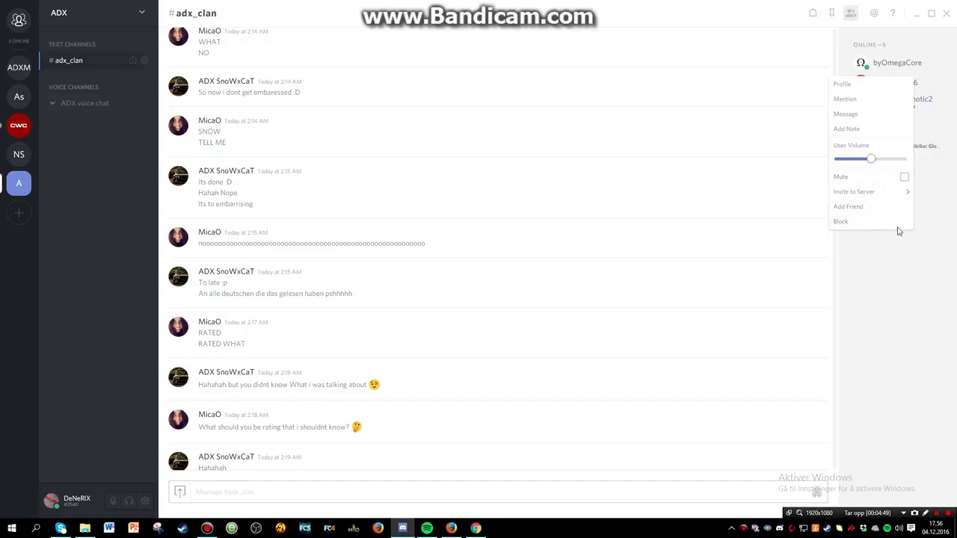
left_click(883, 256)
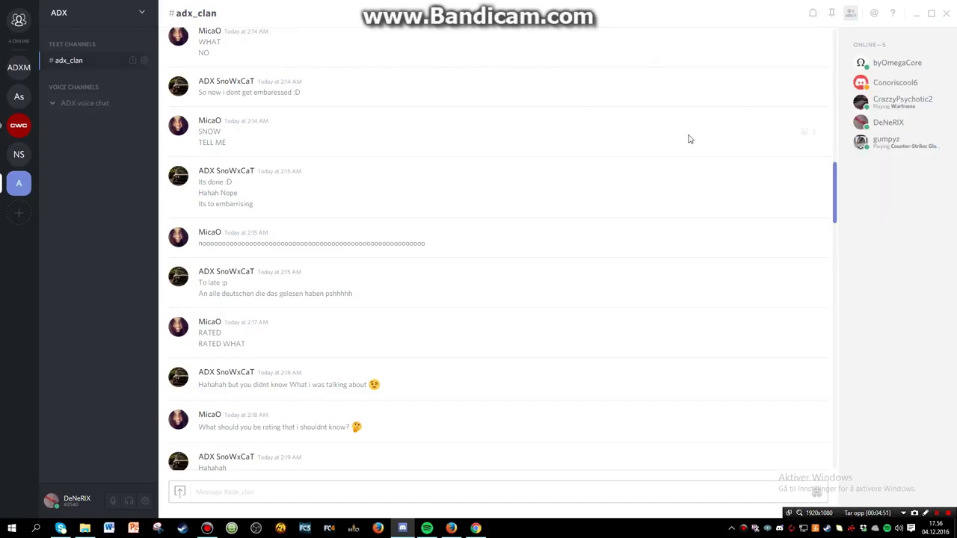
scroll(737, 216, "down", 3)
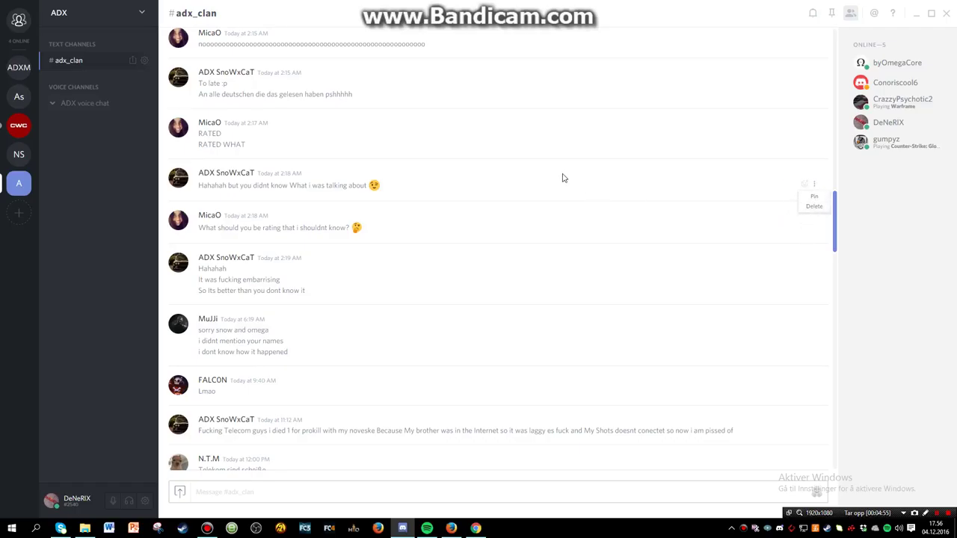
scroll(446, 224, "down", 5)
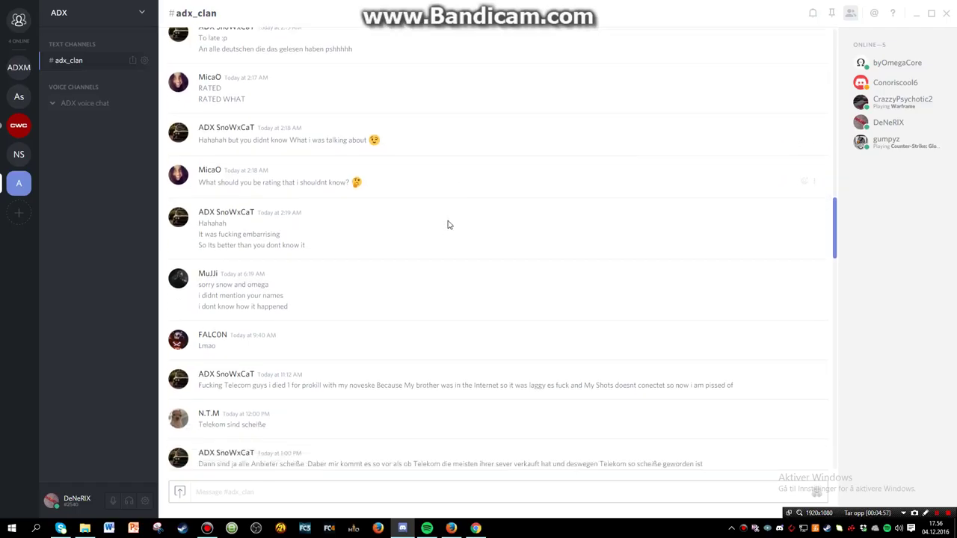
scroll(403, 234, "down", 4)
left_click(19, 68)
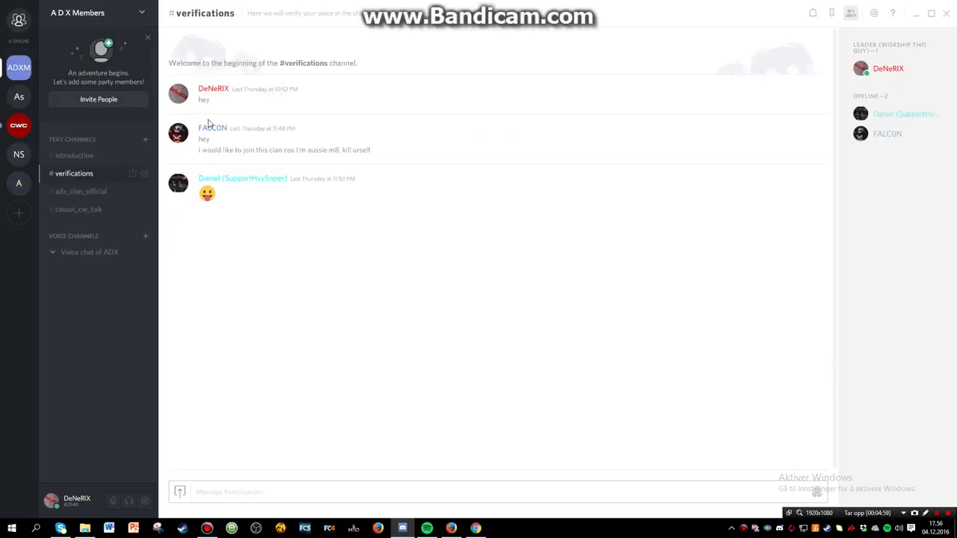